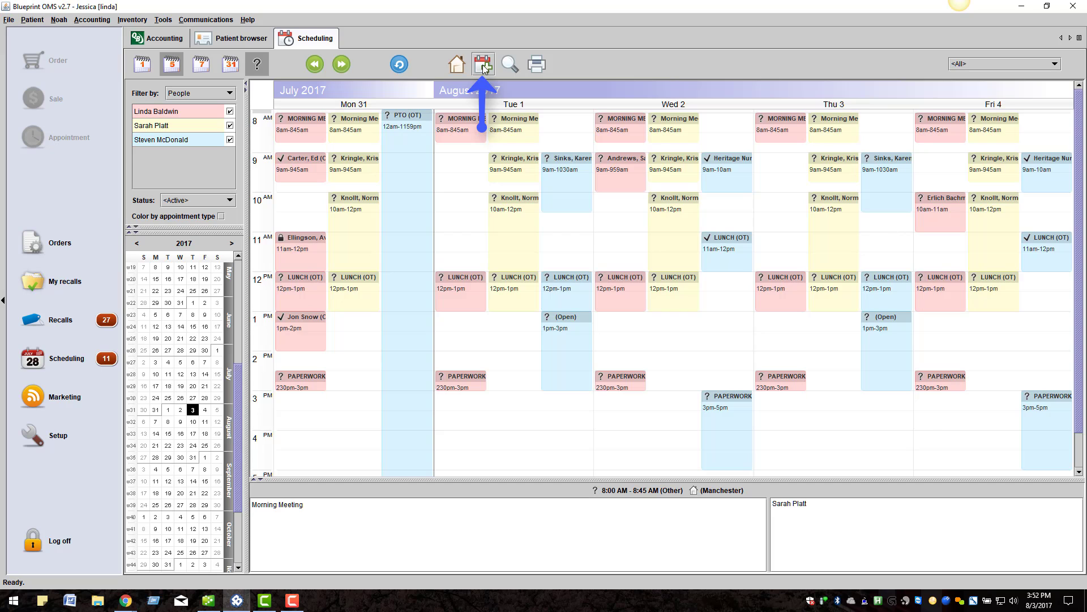
Start a new event on Thursday, August 3 at 8:00 AM and assign it to the existing patient, searching the patient list by surname
{"action": "left_click", "coordinate": [738, 159]}
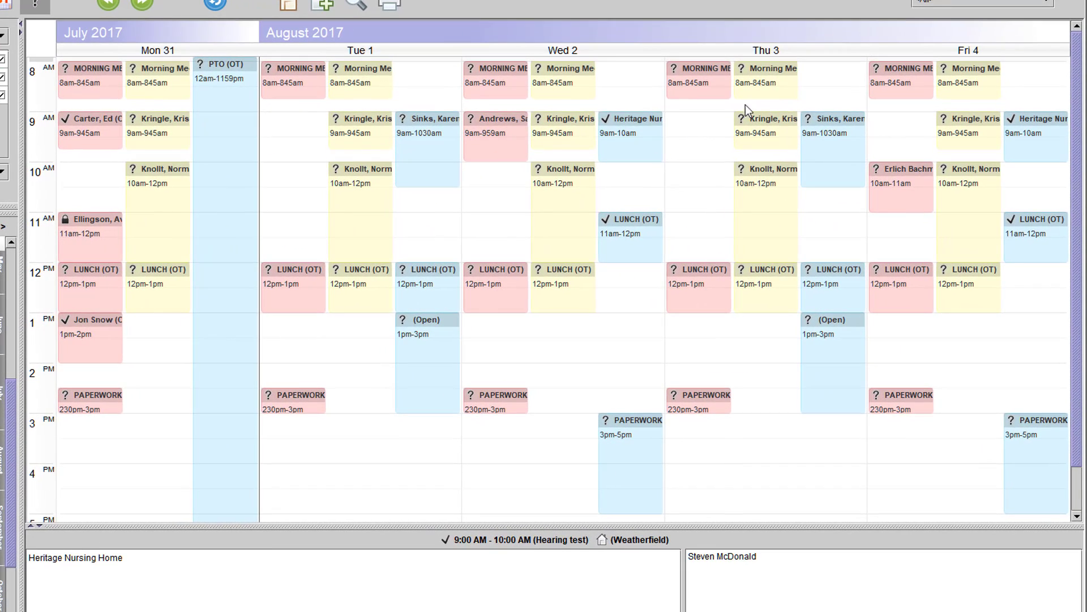
{"action": "left_click", "coordinate": [818, 122]}
{"action": "left_click", "coordinate": [834, 70]}
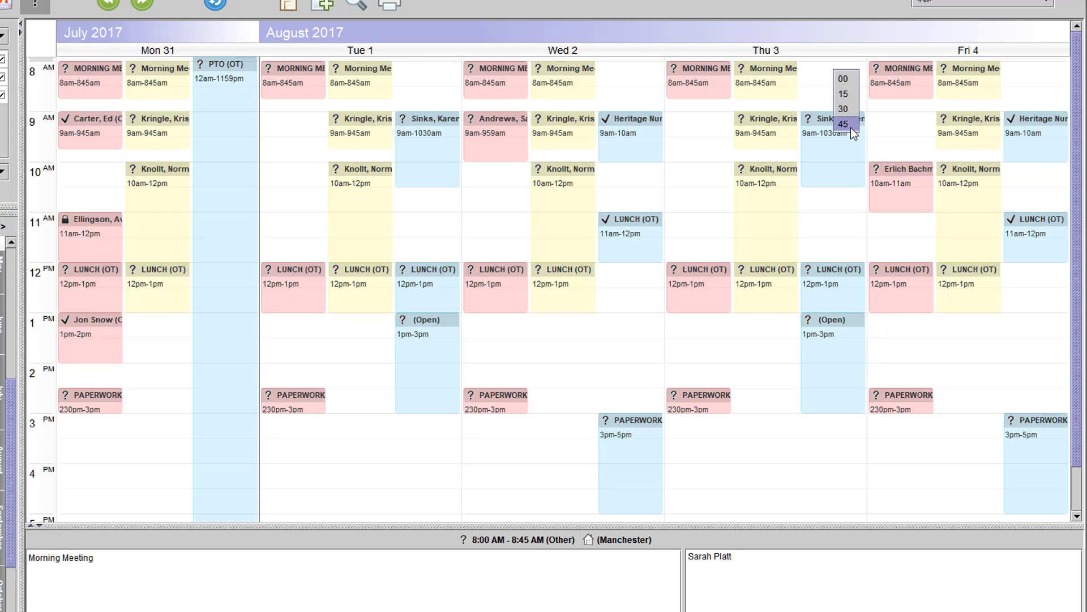
{"action": "left_click", "coordinate": [850, 85]}
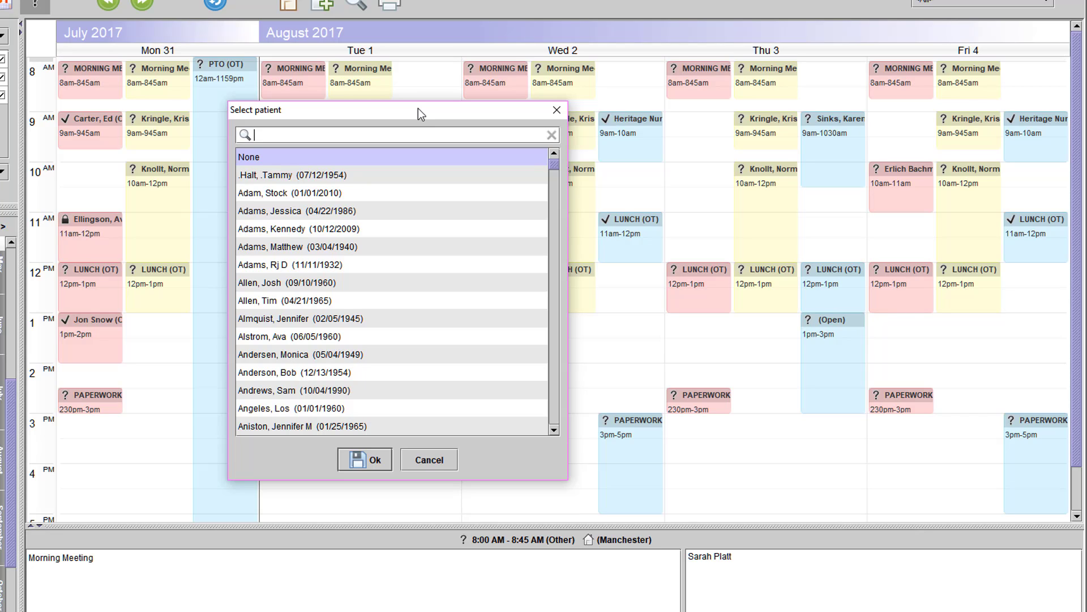
{"action": "type", "text": "gell"}
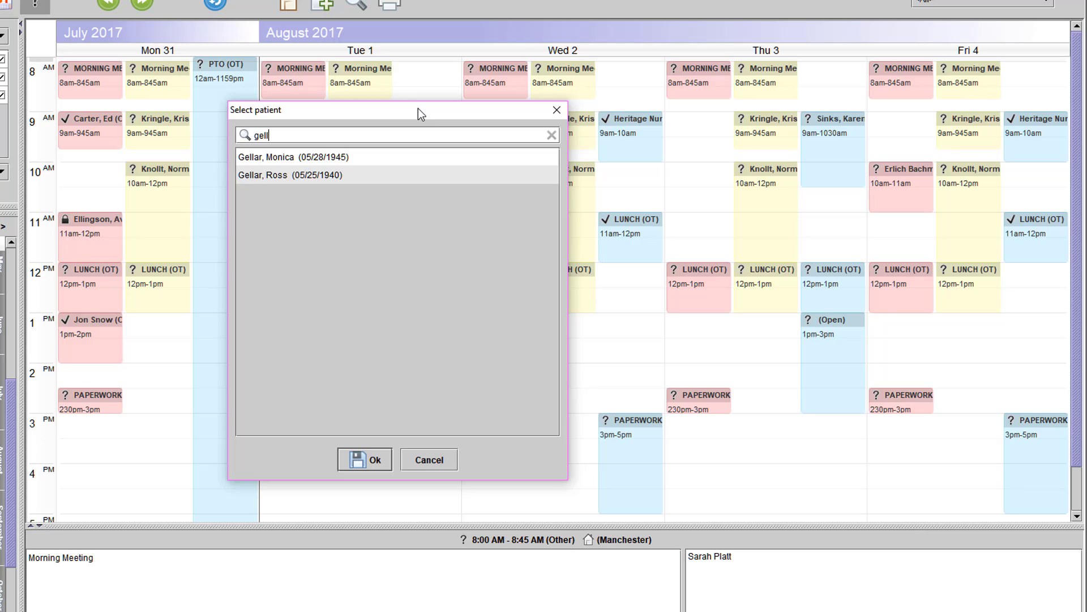
{"action": "left_click", "coordinate": [288, 159]}
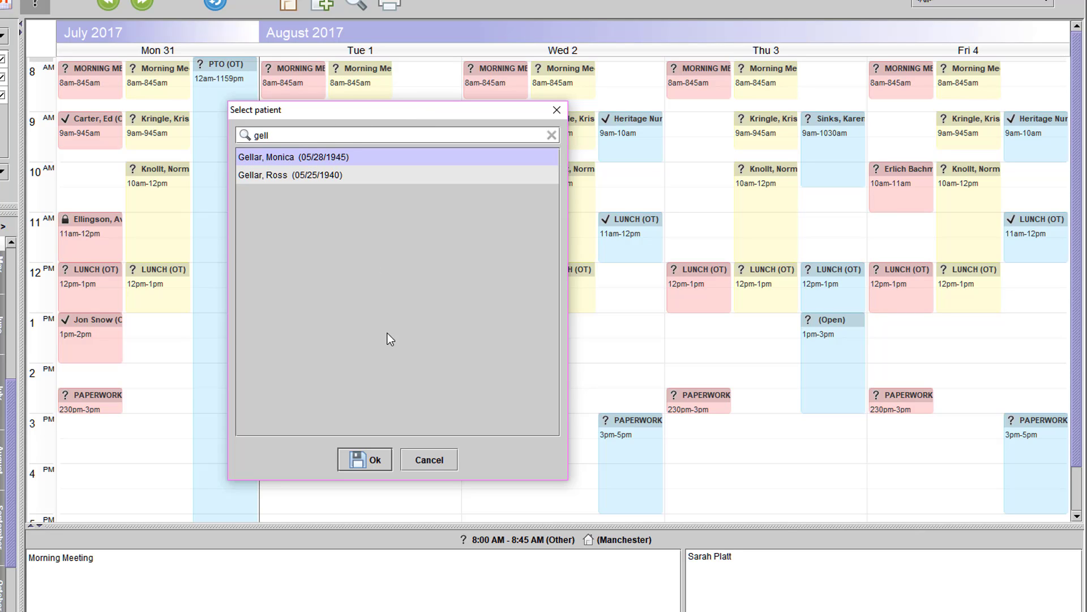
{"action": "left_click", "coordinate": [371, 460]}
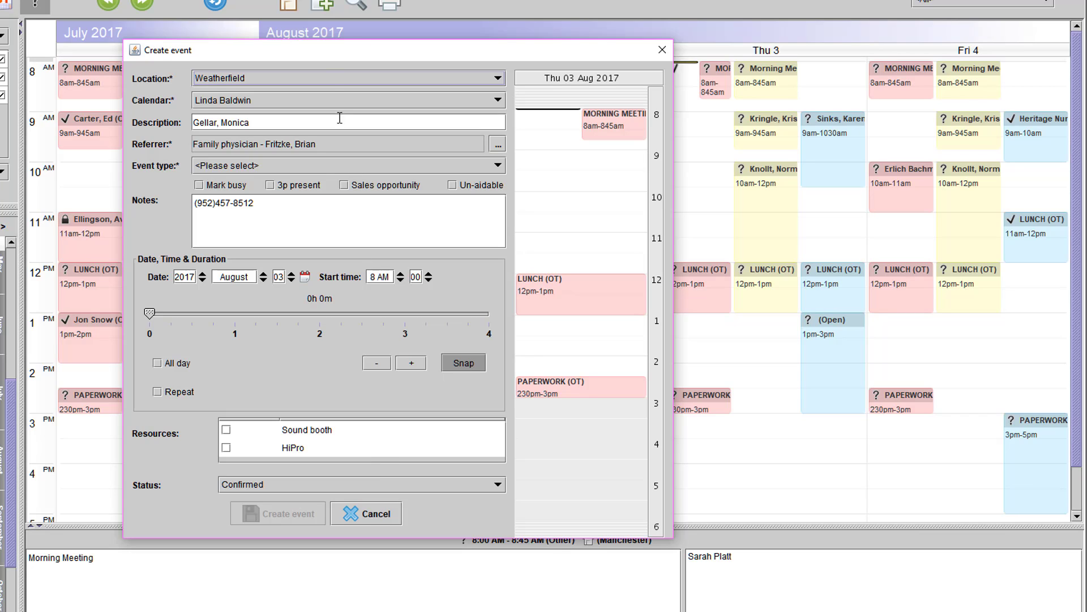
Keep the event's location as Weatherfield and assign it to the calendar of the provider color-coded blue
{"action": "left_click", "coordinate": [328, 76]}
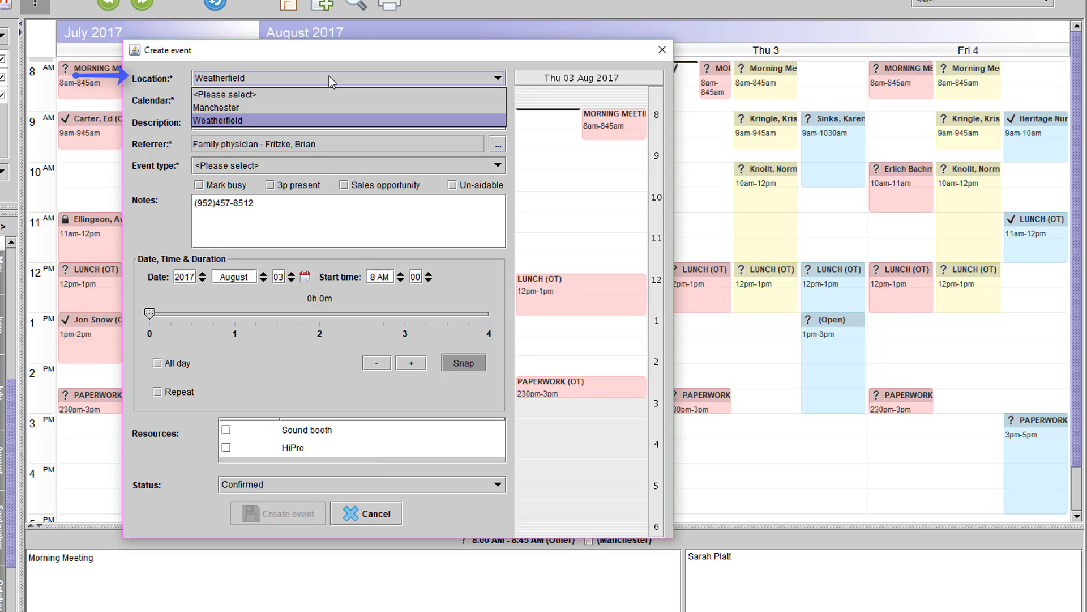
{"action": "left_click", "coordinate": [329, 76]}
{"action": "left_click", "coordinate": [334, 99]}
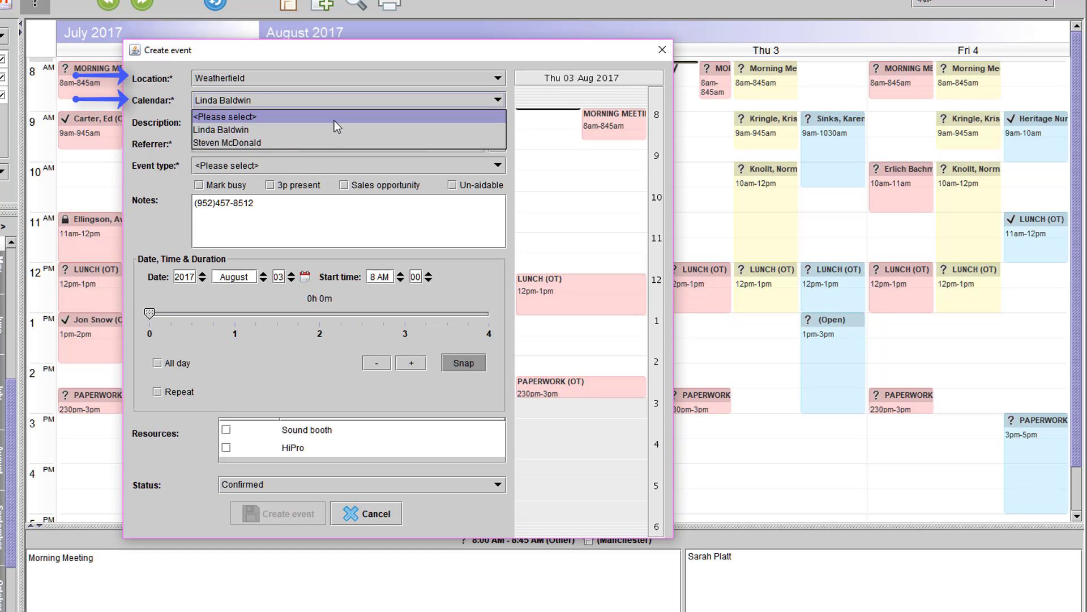
{"action": "left_click", "coordinate": [333, 141]}
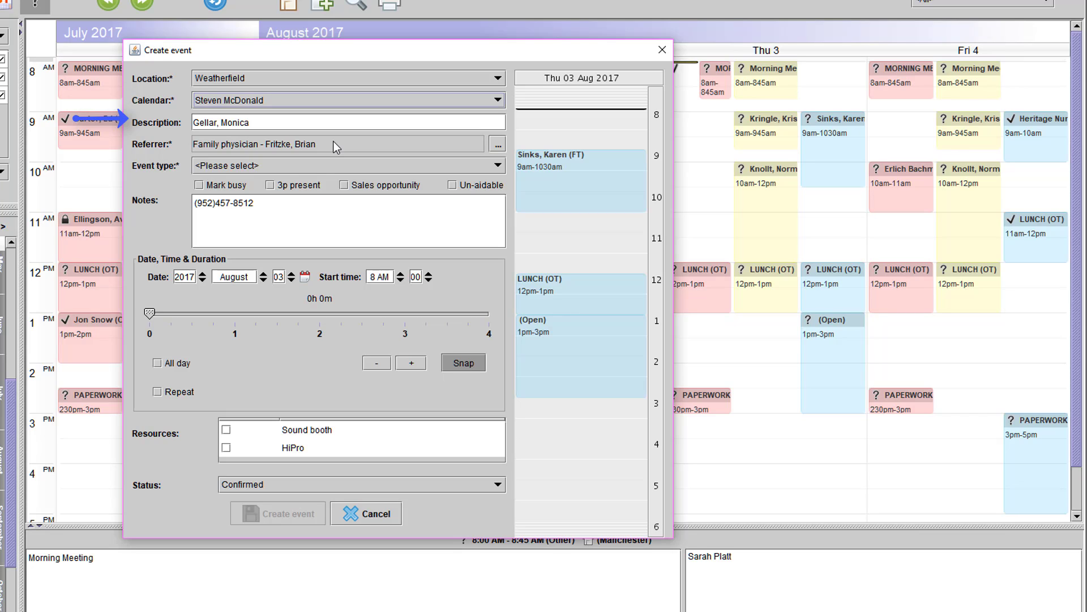
Look through the referral sources without changing the referrer, and set the event type to Clean & Check
{"action": "left_click", "coordinate": [497, 145]}
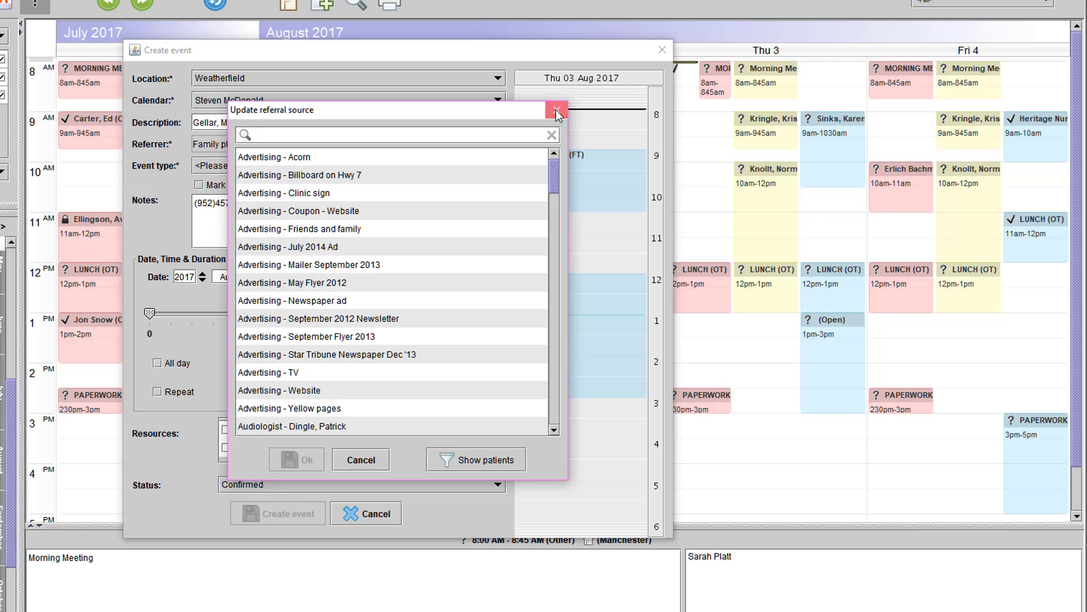
{"action": "left_click", "coordinate": [556, 110]}
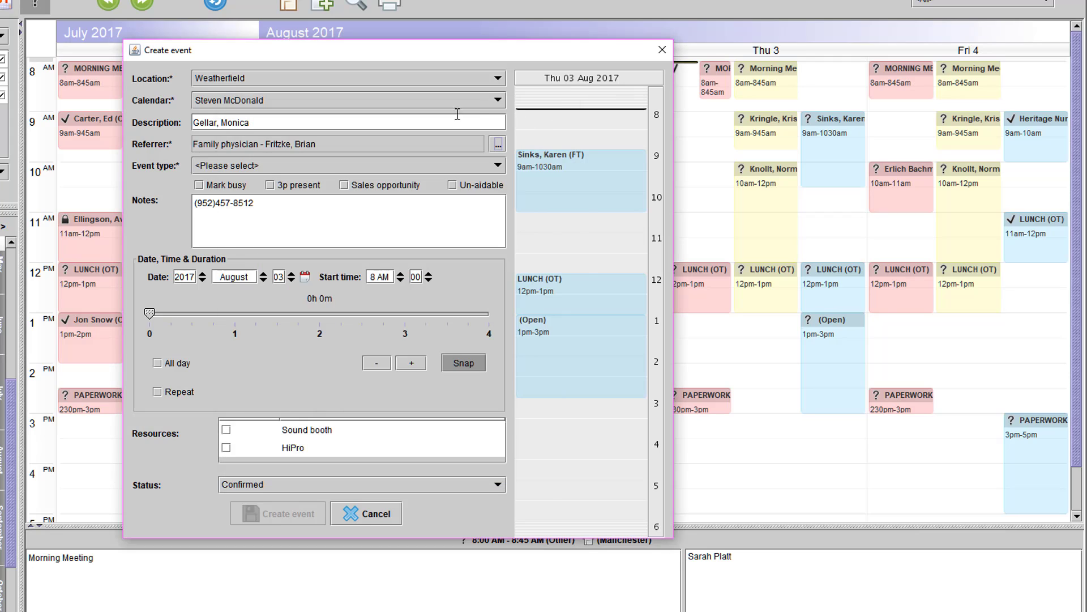
{"action": "left_click", "coordinate": [369, 162]}
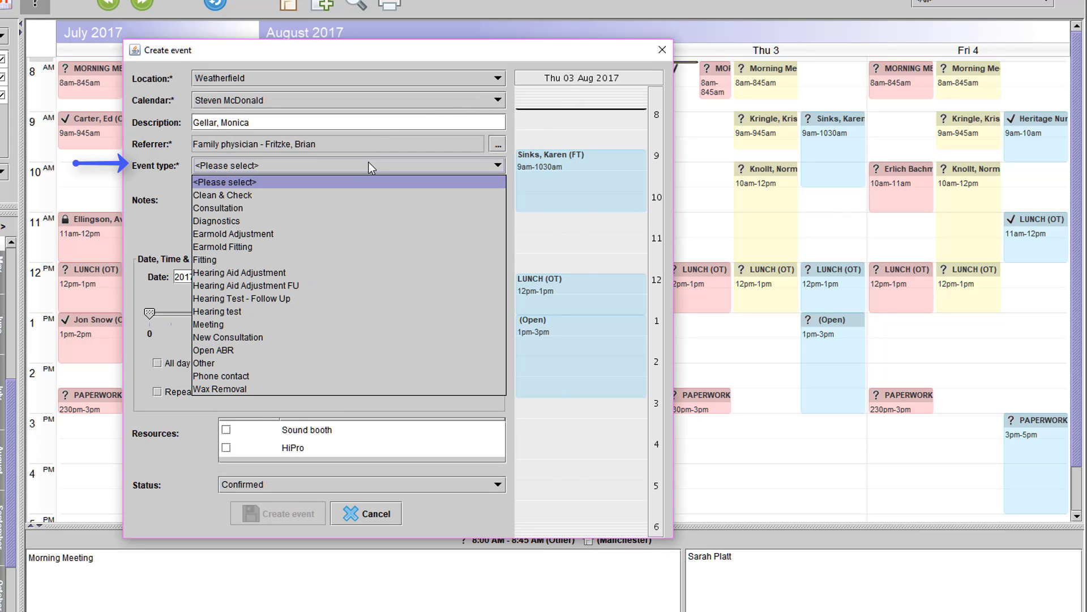
{"action": "left_click", "coordinate": [351, 194]}
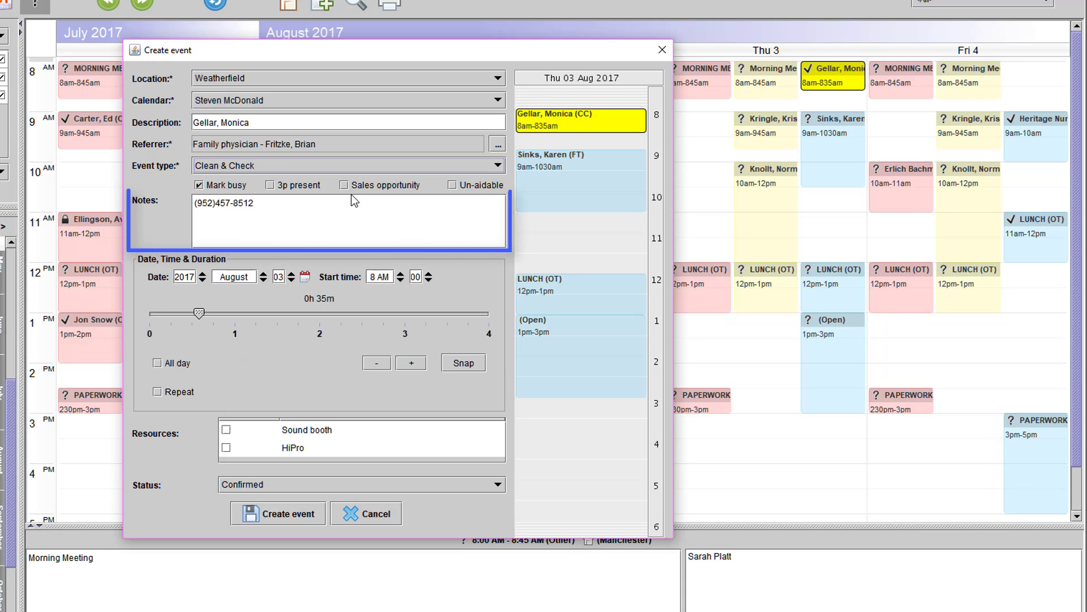
Add the note "Brining Husband to Appointment" below the phone number and mark the event as 3p present
{"action": "left_click", "coordinate": [291, 205]}
{"action": "key", "text": "Return"}
{"action": "key", "text": "Return"}
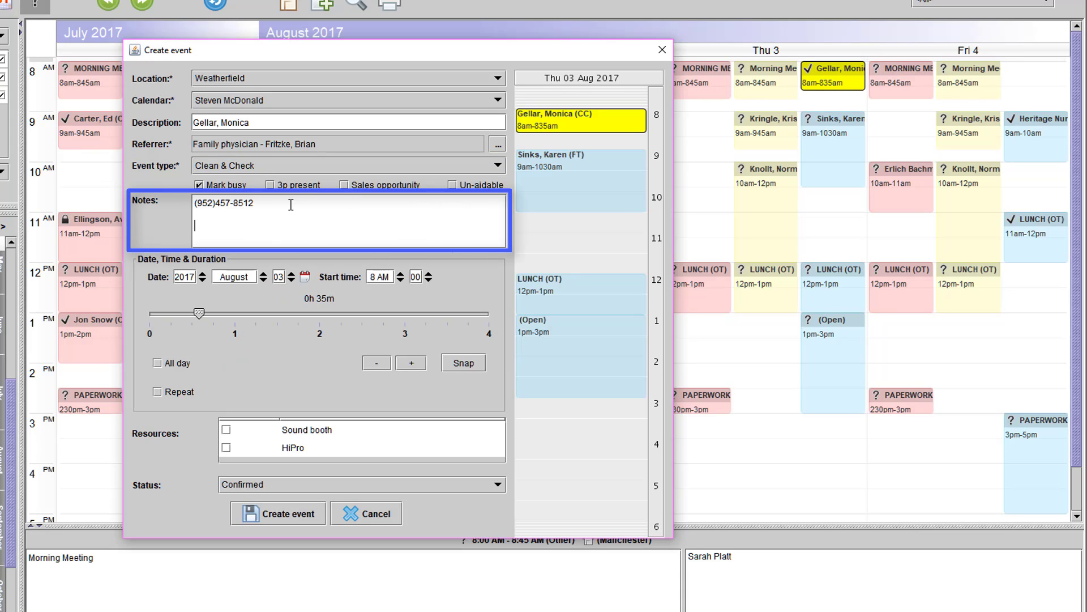
{"action": "type", "text": "Brining Husban"}
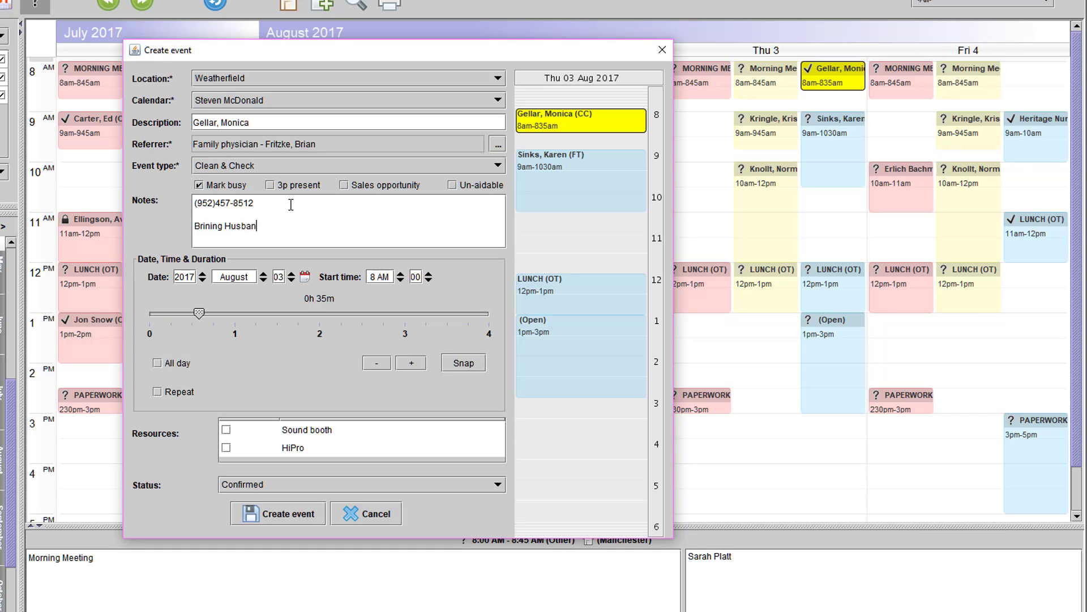
{"action": "type", "text": "d to Appointment"}
{"action": "key", "text": "Tab"}
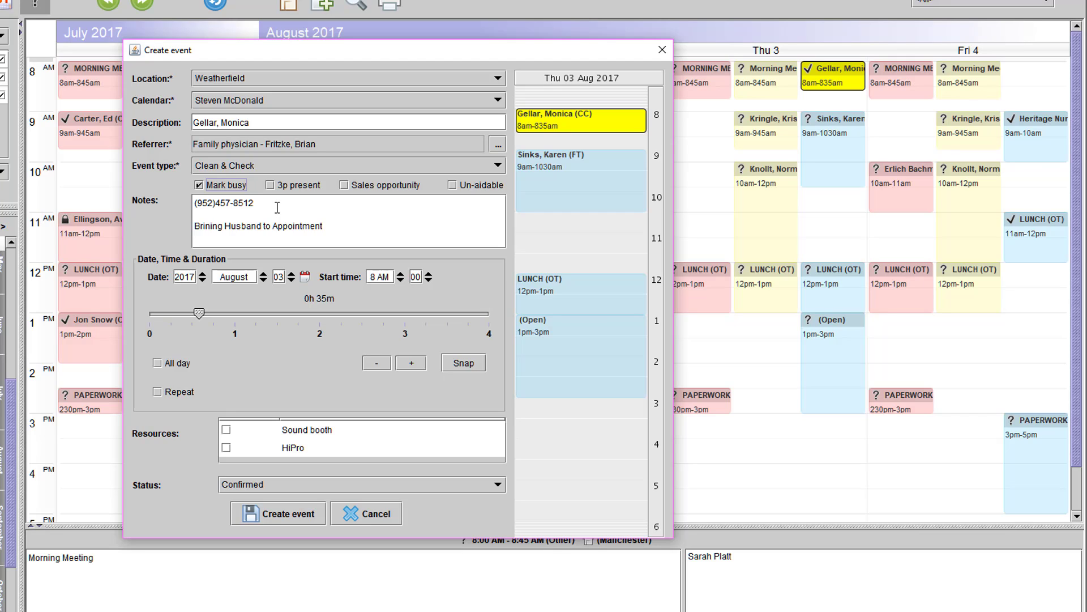
{"action": "left_click", "coordinate": [271, 186]}
Keep the event on August 3, move its start time to 10:30 AM and set its duration to 35 minutes
{"action": "left_click", "coordinate": [306, 279]}
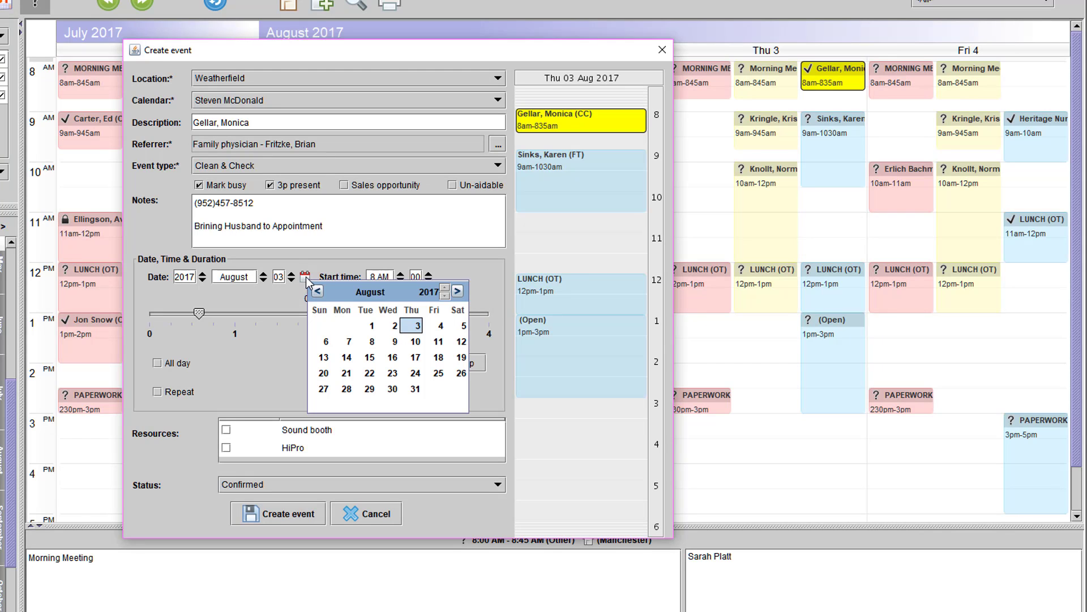
{"action": "left_click", "coordinate": [306, 277]}
{"action": "left_click_drag", "start_coordinate": [606, 121], "coordinate": [599, 225]}
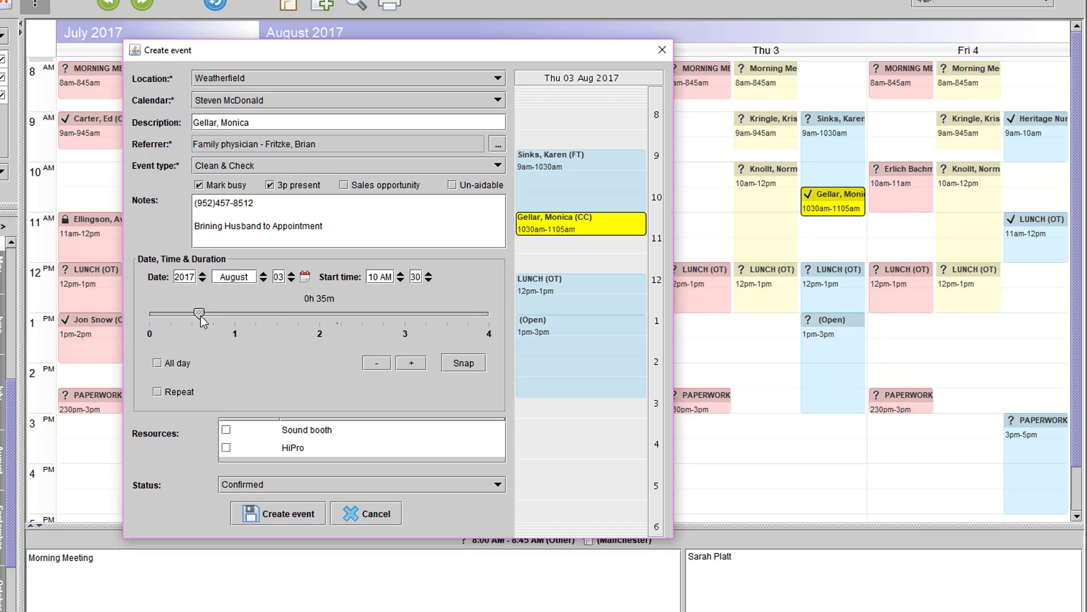
{"action": "left_click_drag", "start_coordinate": [200, 314], "coordinate": [237, 317]}
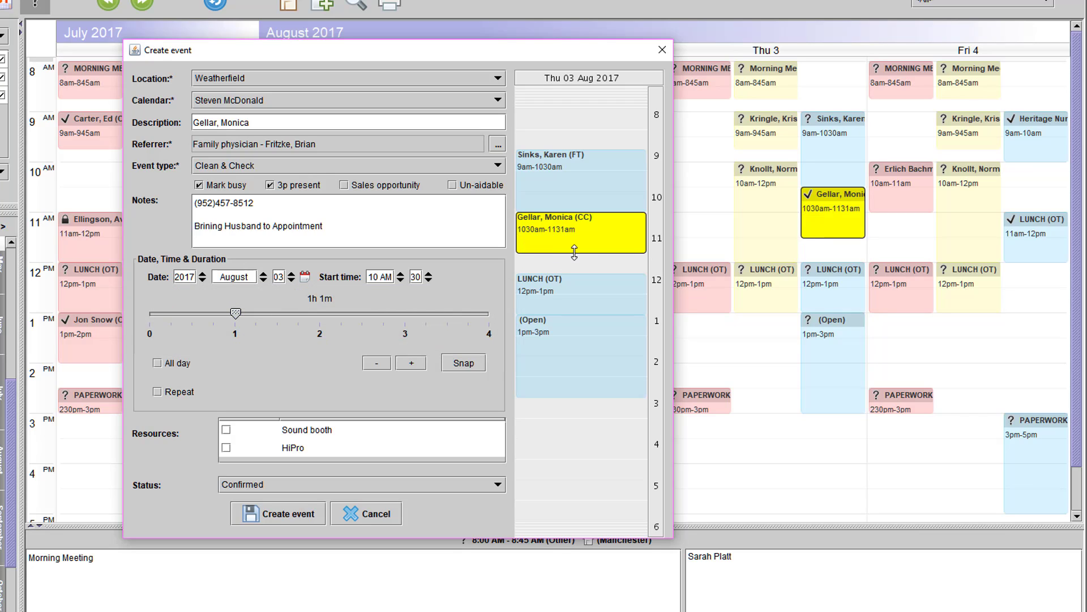
{"action": "mouse_move", "coordinate": [574, 253]}
{"action": "left_mouse_down"}
{"action": "mouse_move", "coordinate": [577, 242]}
{"action": "mouse_move", "coordinate": [577, 265]}
{"action": "mouse_move", "coordinate": [578, 234]}
{"action": "left_mouse_up"}
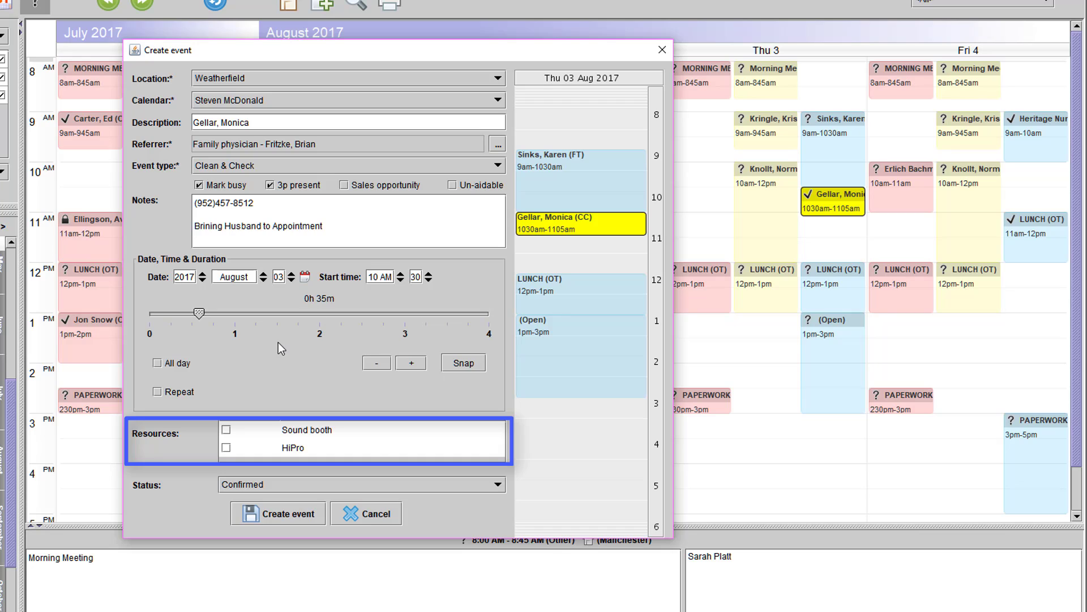
Set the event's status to Tentative and create the event
{"action": "left_click", "coordinate": [431, 485]}
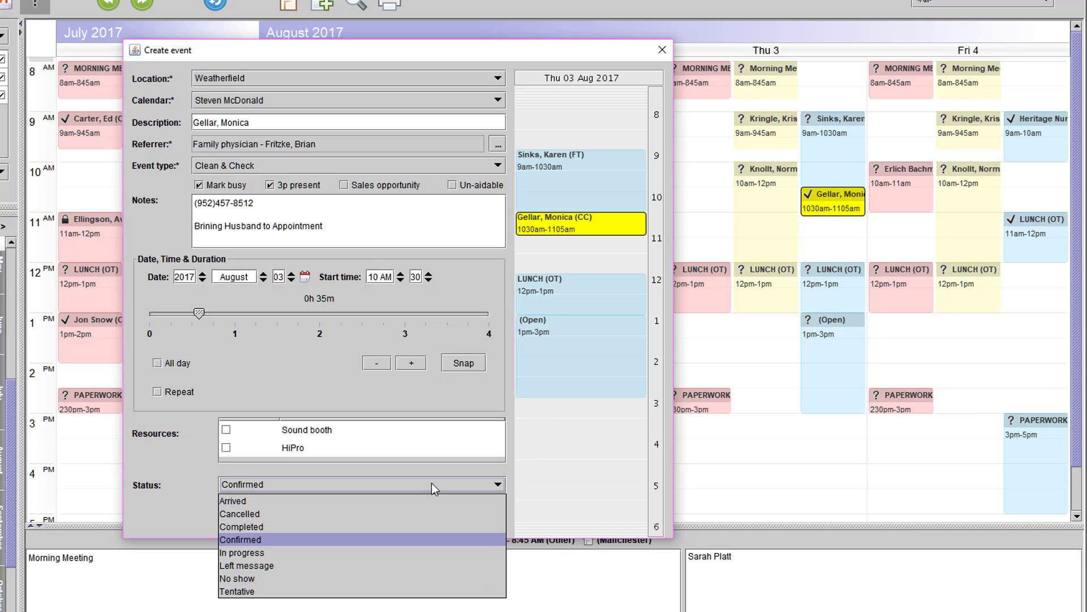
{"action": "left_click", "coordinate": [416, 589]}
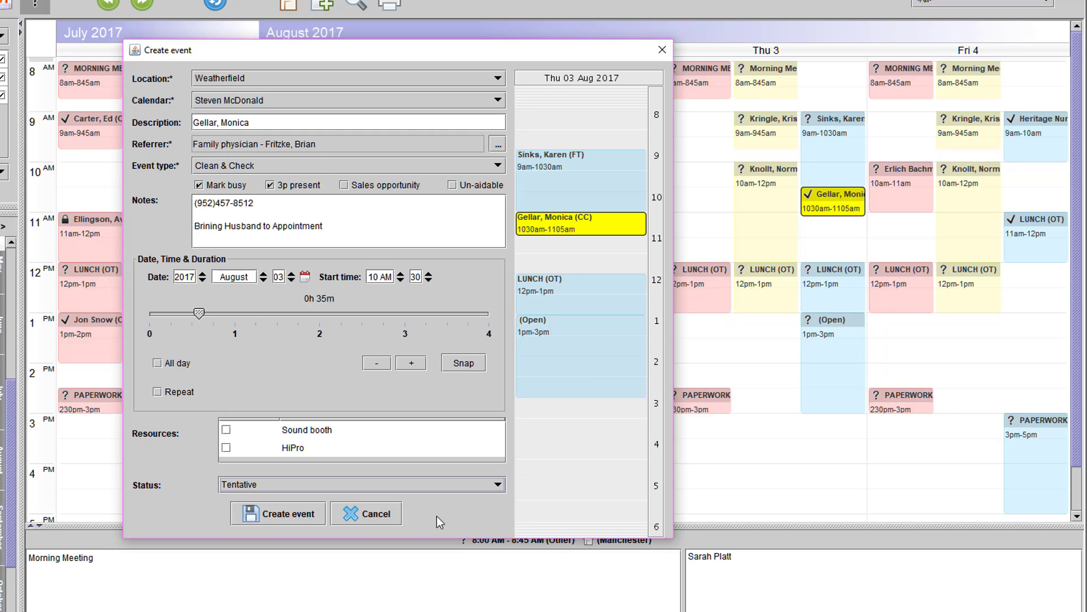
{"action": "left_click", "coordinate": [297, 512]}
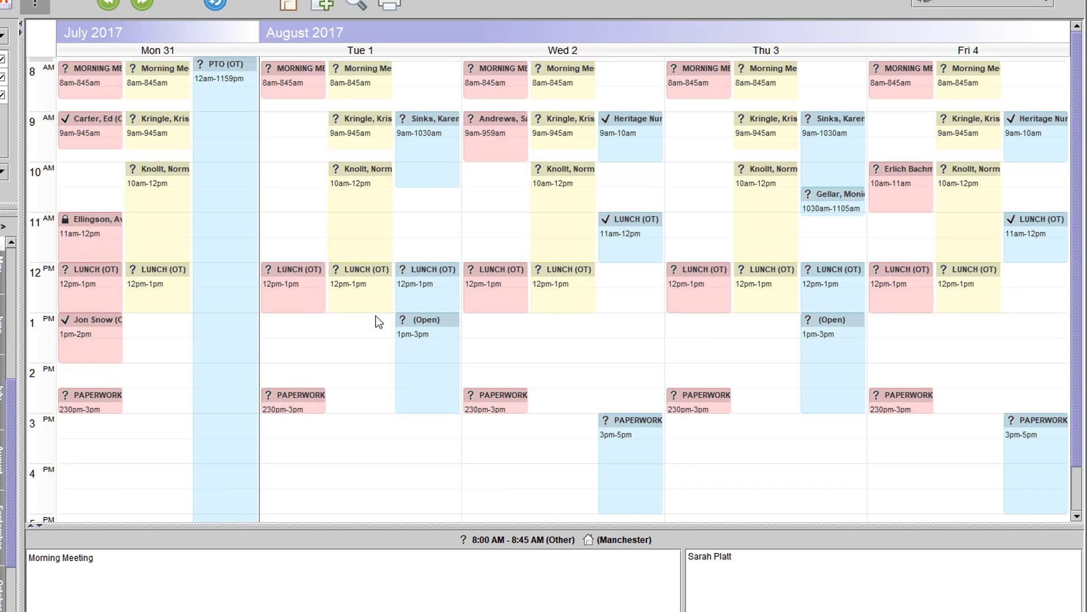
Change the status of the new Thursday 10:30 AM appointment to Confirmed
{"action": "left_click", "coordinate": [829, 210]}
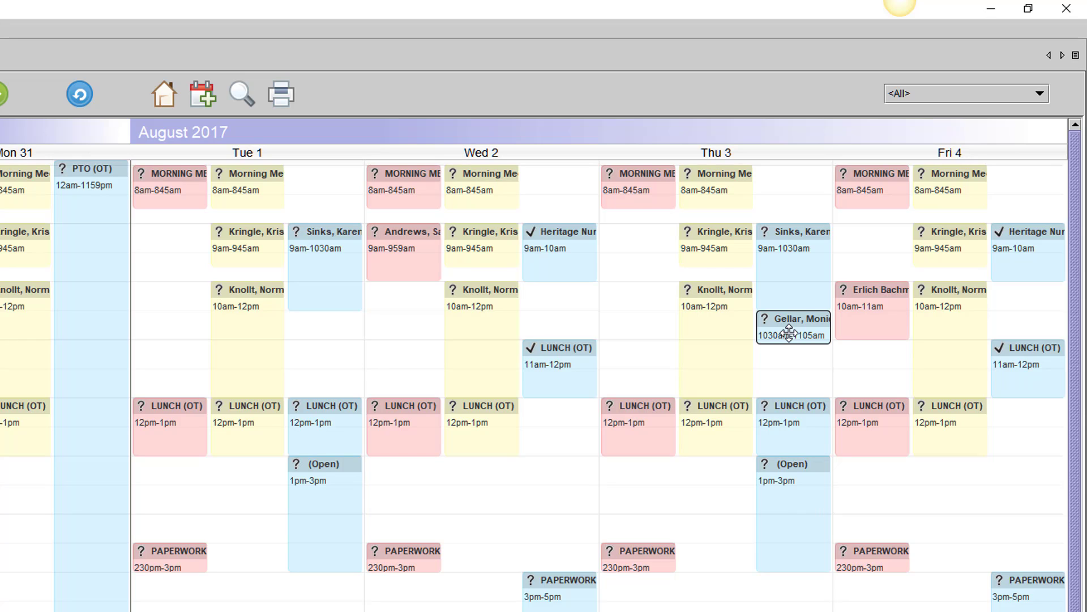
{"action": "right_click", "coordinate": [789, 333]}
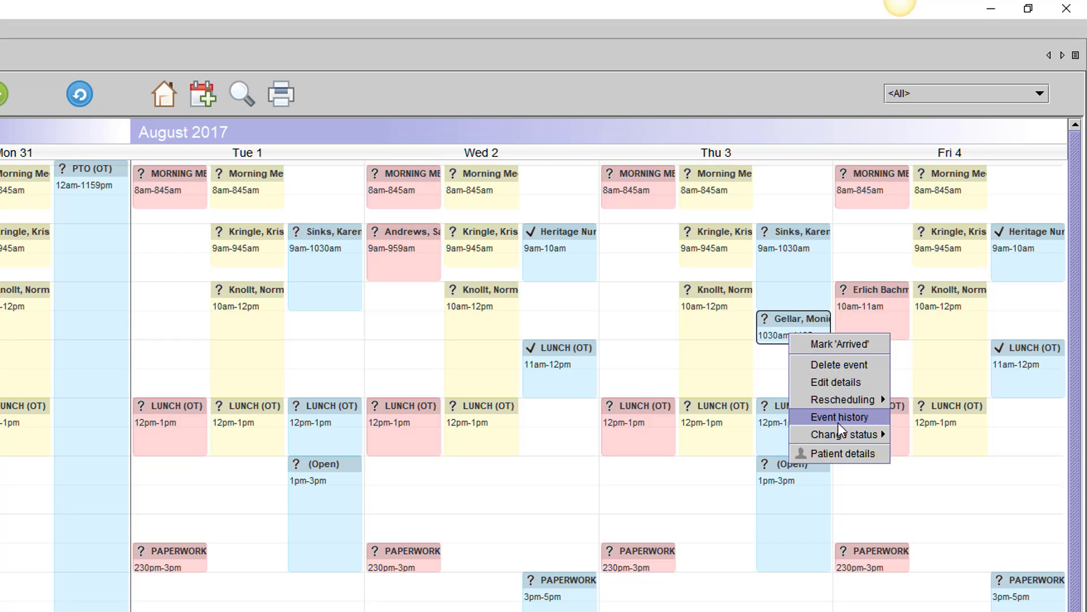
{"action": "mouse_move", "coordinate": [843, 431]}
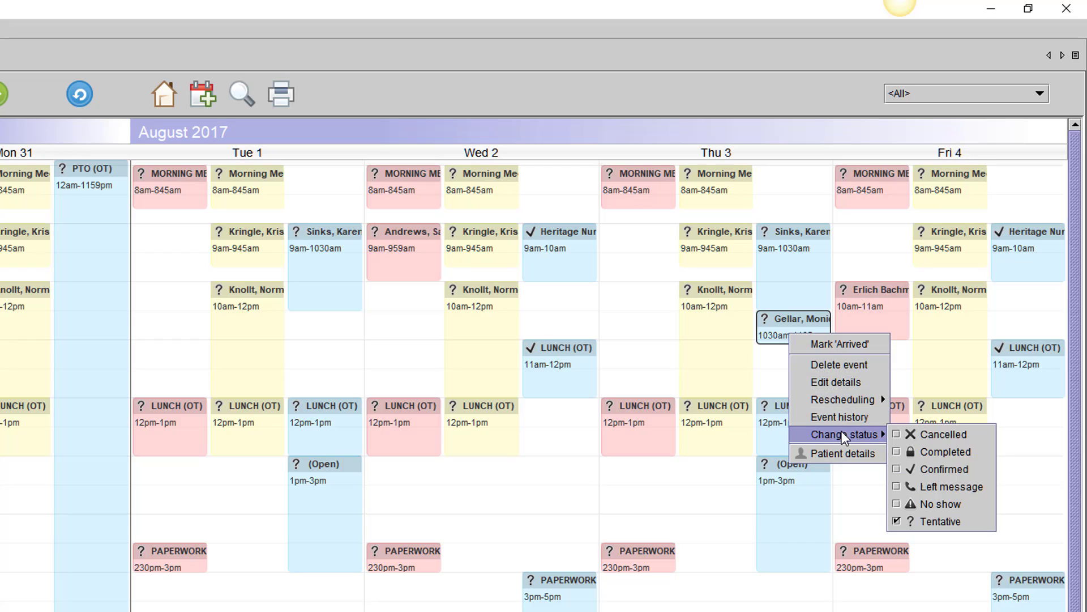
{"action": "left_click", "coordinate": [938, 470]}
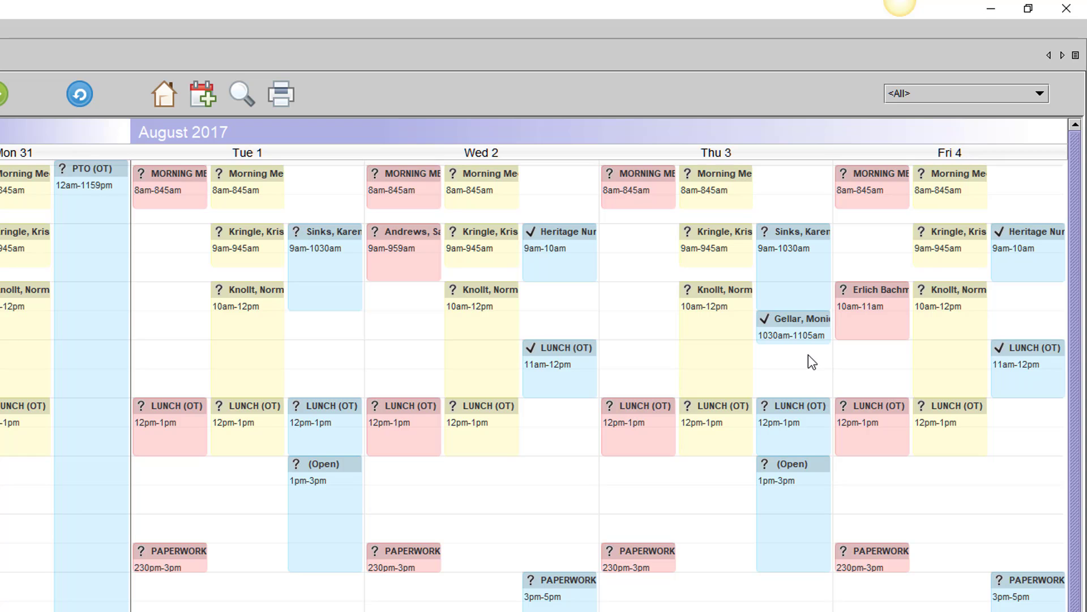
Link the Friday, August 4 10 AM consultation to the matching patient file, searching for "bac", and save the updated event
{"action": "left_click", "coordinate": [850, 331]}
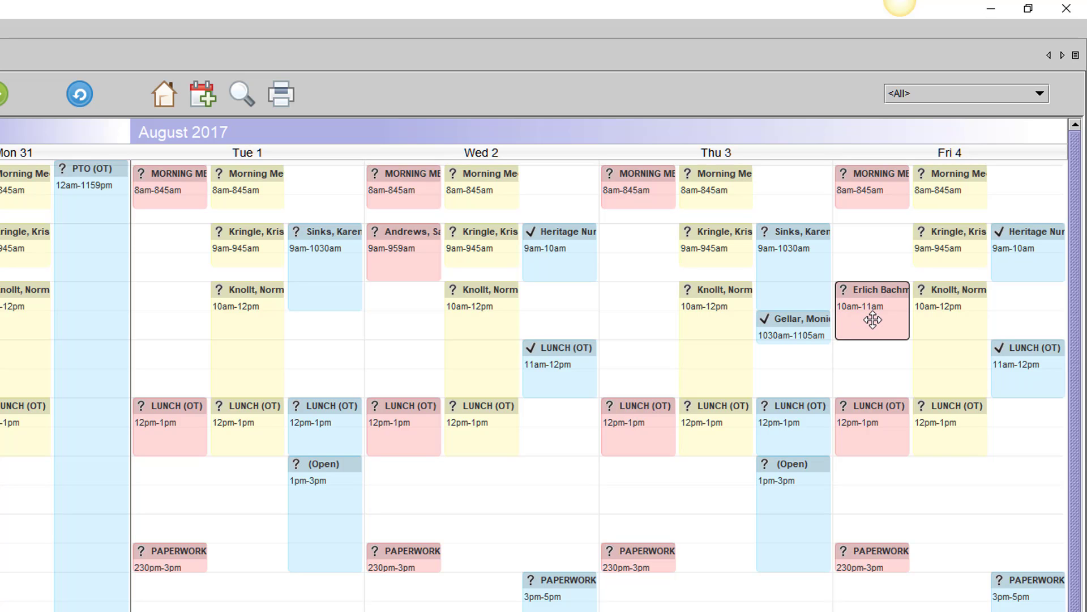
{"action": "right_click", "coordinate": [873, 320]}
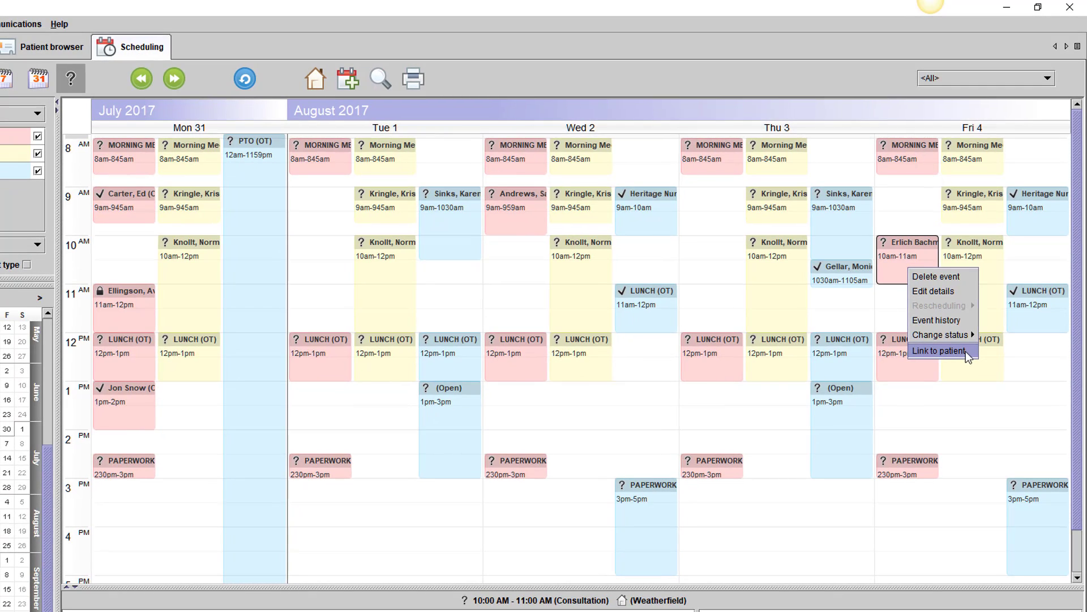
{"action": "left_click", "coordinate": [967, 351]}
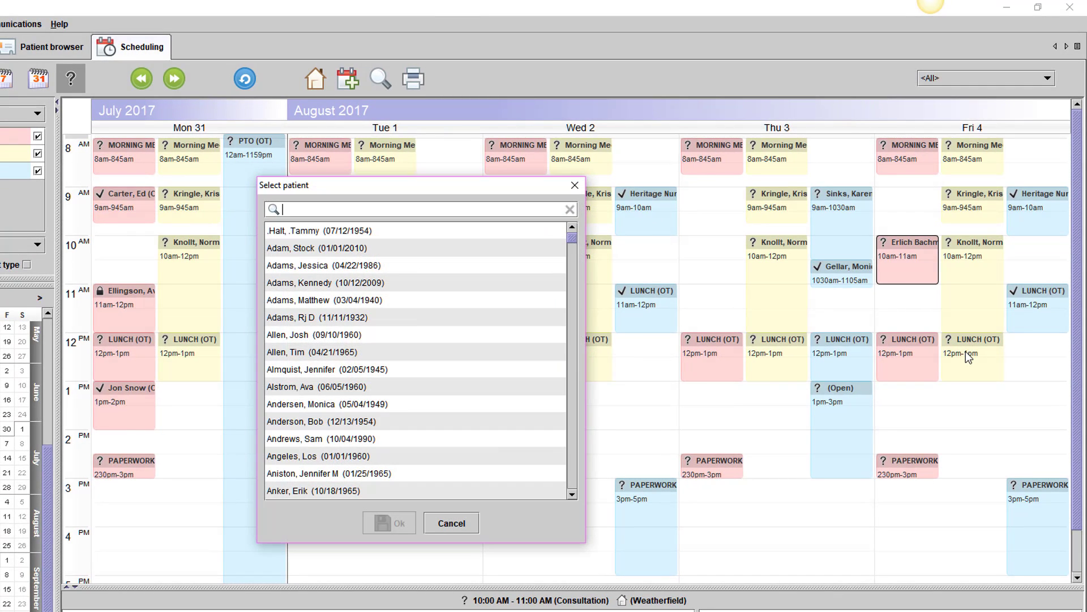
{"action": "type", "text": "bac"}
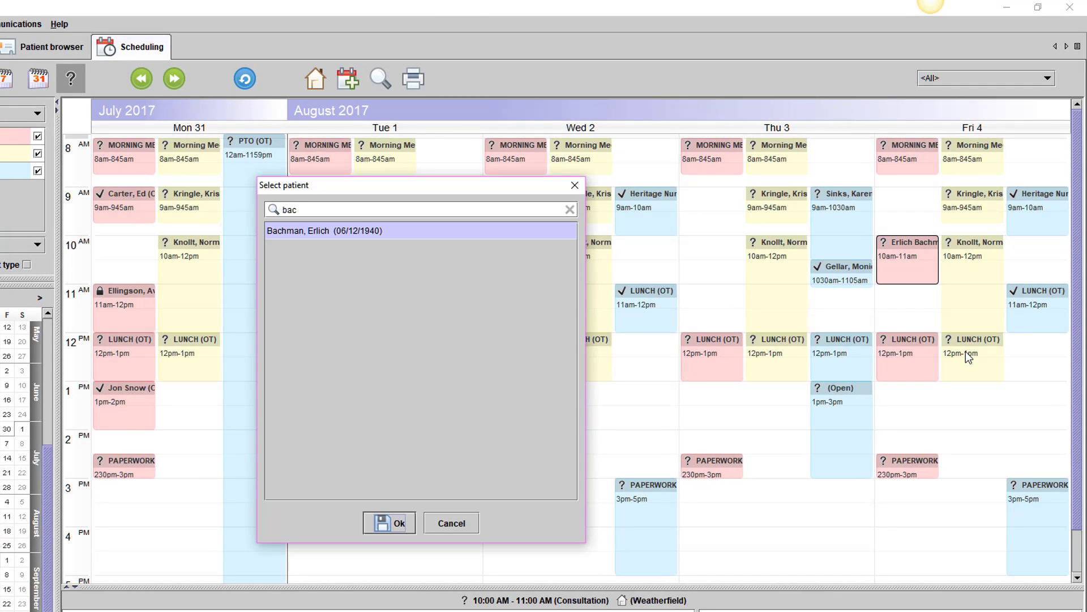
{"action": "left_click", "coordinate": [399, 524]}
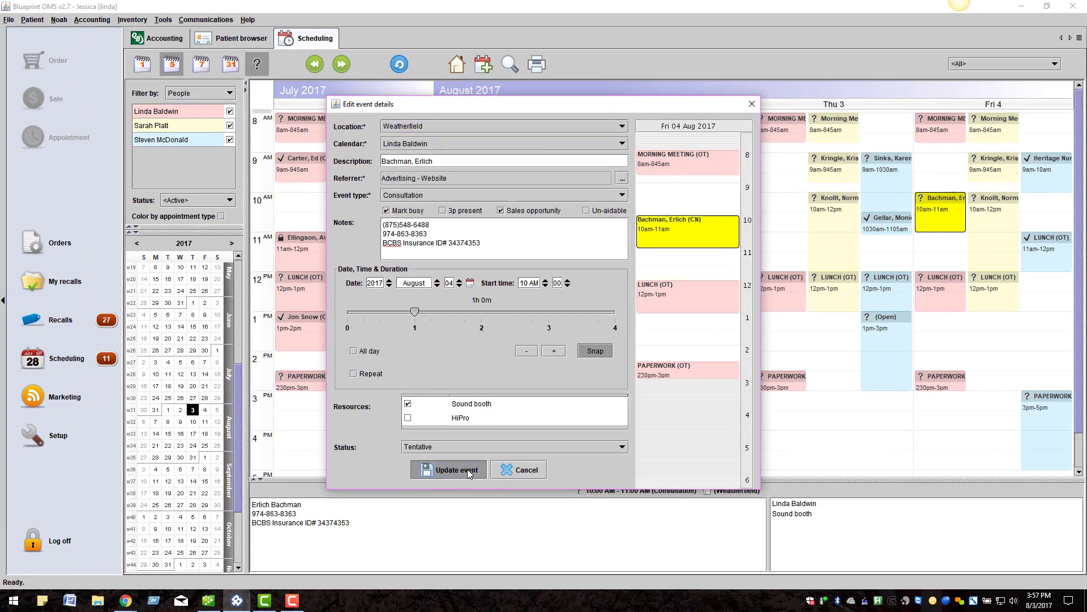
{"action": "left_click", "coordinate": [330, 577]}
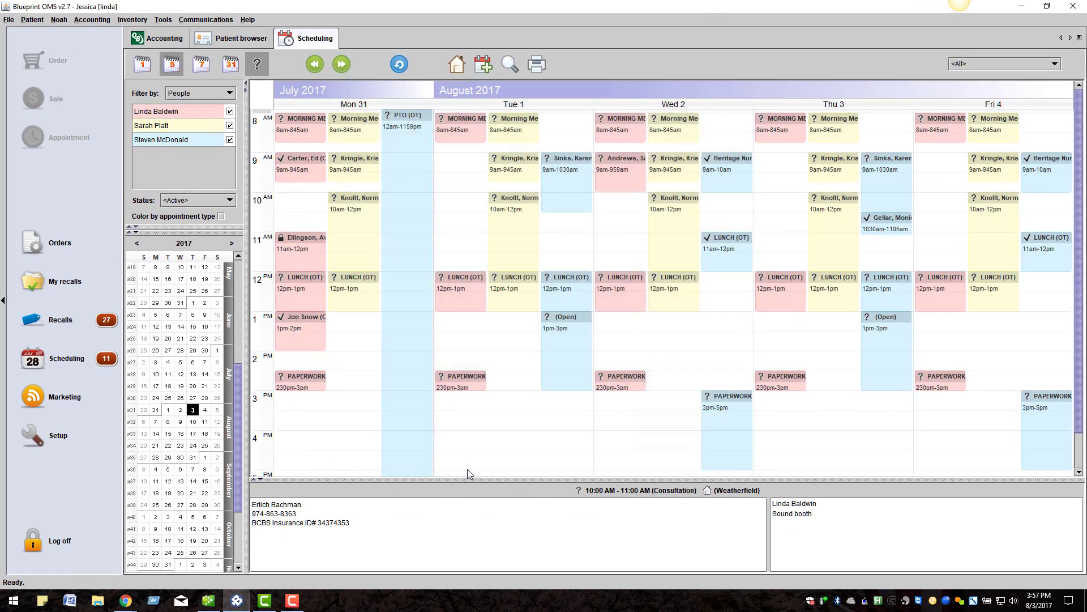
Open the patient details from the linked Friday 10 AM consultation
{"action": "left_click", "coordinate": [925, 222]}
{"action": "right_click", "coordinate": [925, 223]}
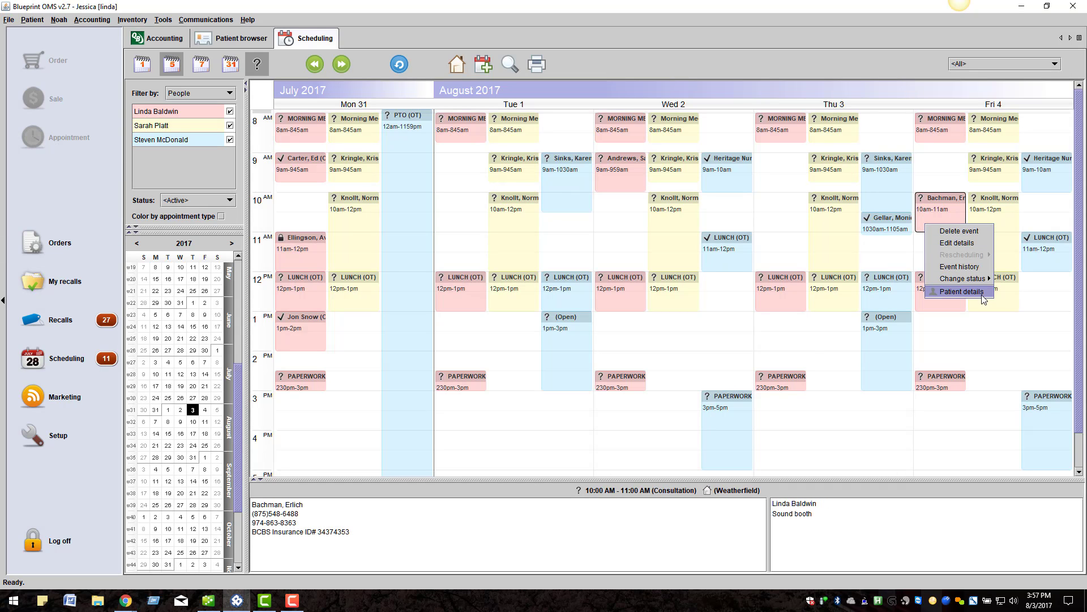
{"action": "left_click", "coordinate": [982, 294]}
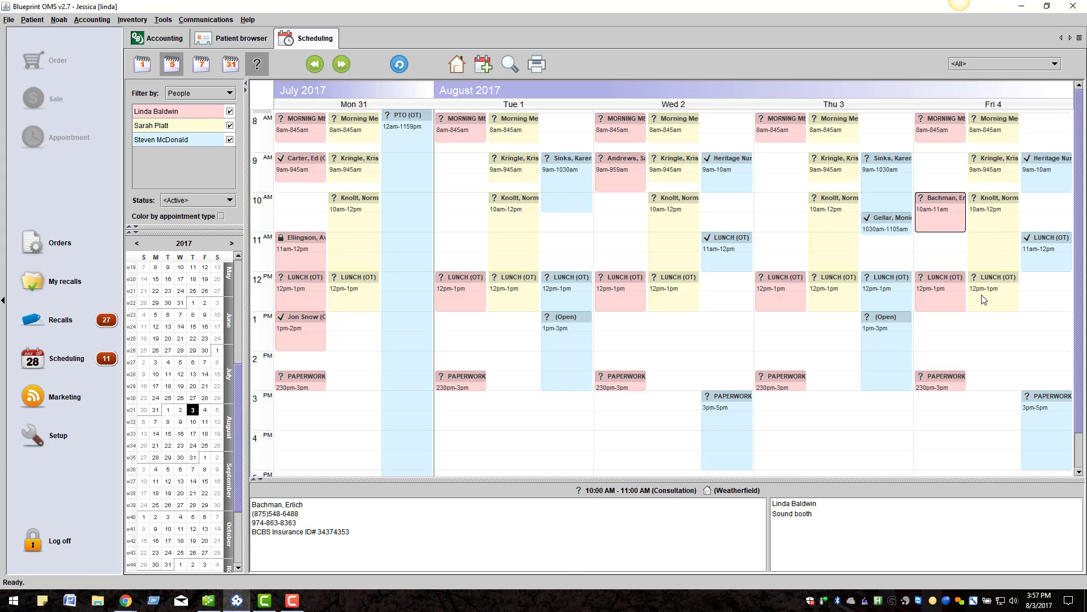